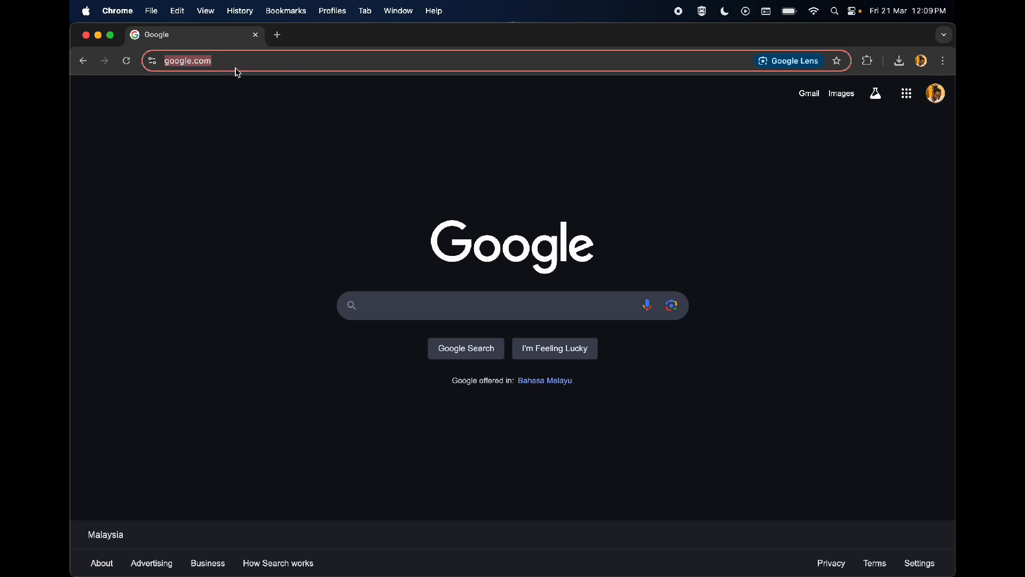
Open the Blue-Cloud Admin site and log in with the first listed Google account.
{"action": "left_click", "coordinate": [239, 62]}
{"action": "left_click_drag", "start_coordinate": [282, 62], "coordinate": [154, 64]}
{"action": "type", "text": "bluecloudadmi"}
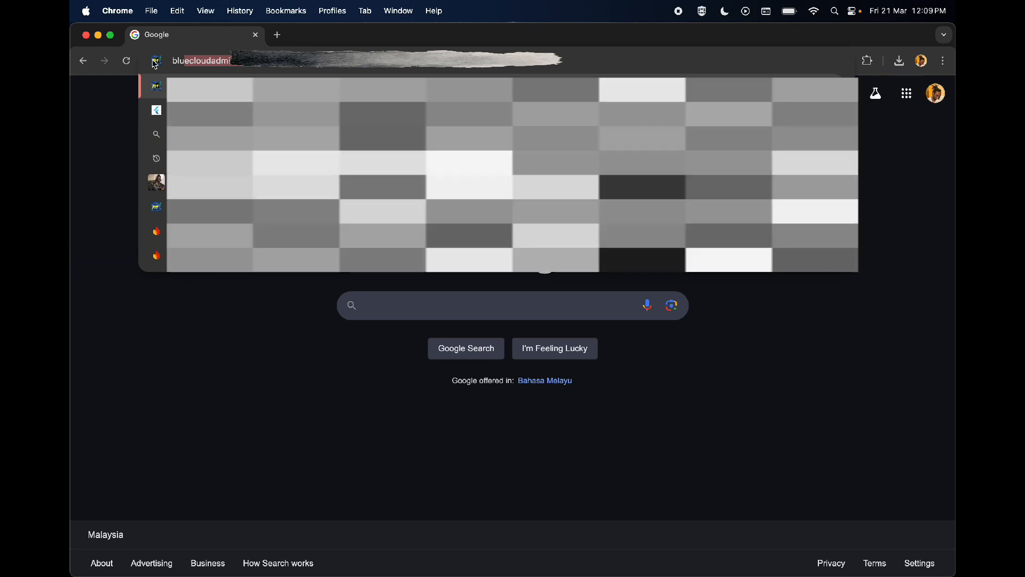
{"action": "key", "text": "Return"}
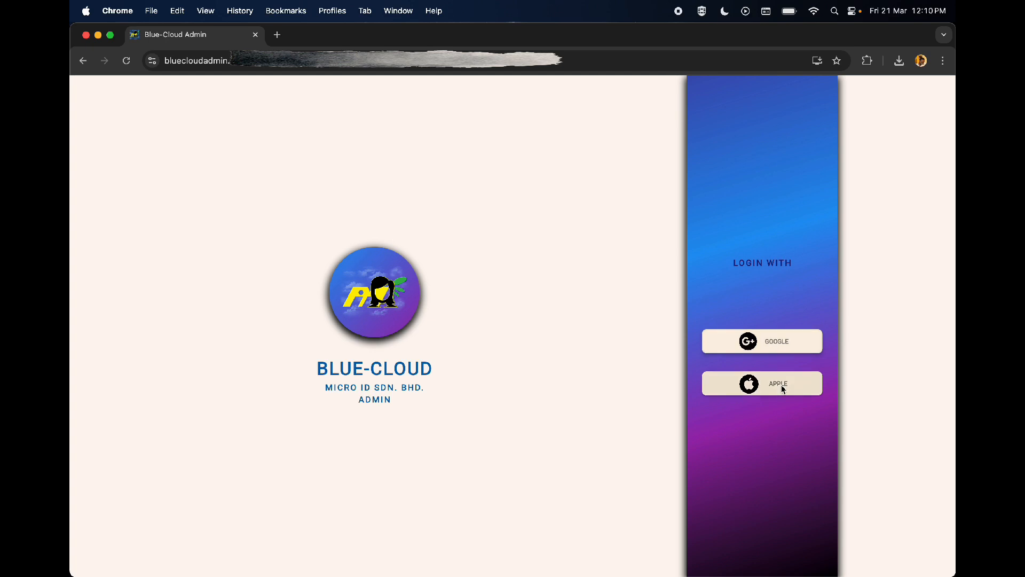
{"action": "left_click", "coordinate": [779, 348]}
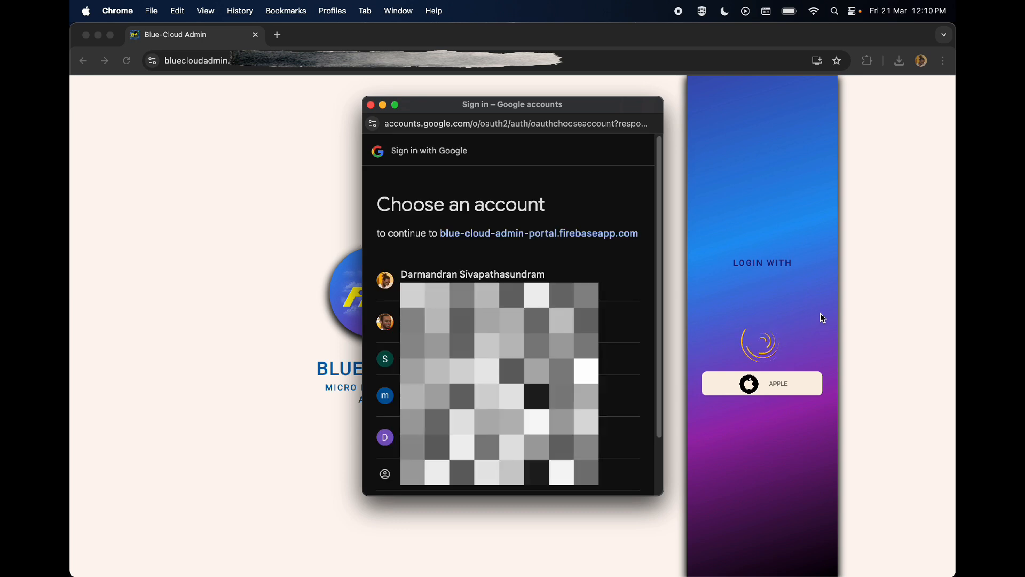
{"action": "left_click", "coordinate": [463, 278]}
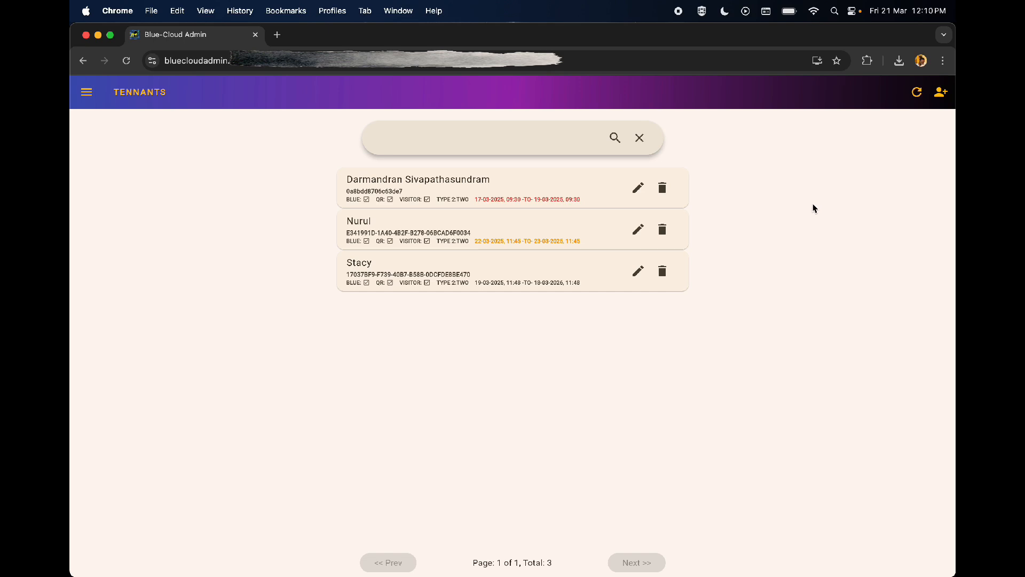
Add a new tenant by scanning the QR code from the tenant's phone, and close the confirmation.
{"action": "left_click", "coordinate": [940, 93]}
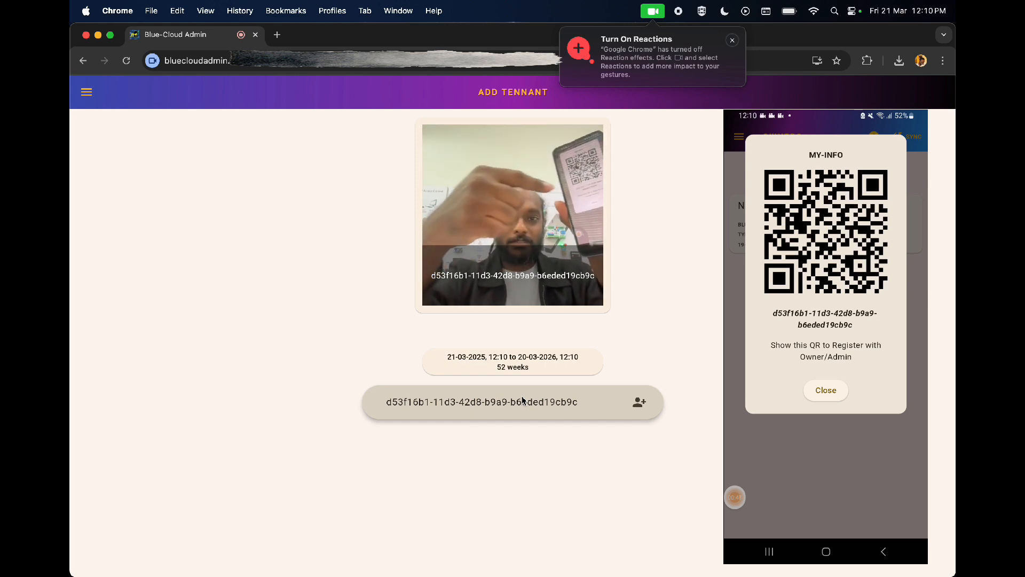
{"action": "left_click", "coordinate": [639, 406]}
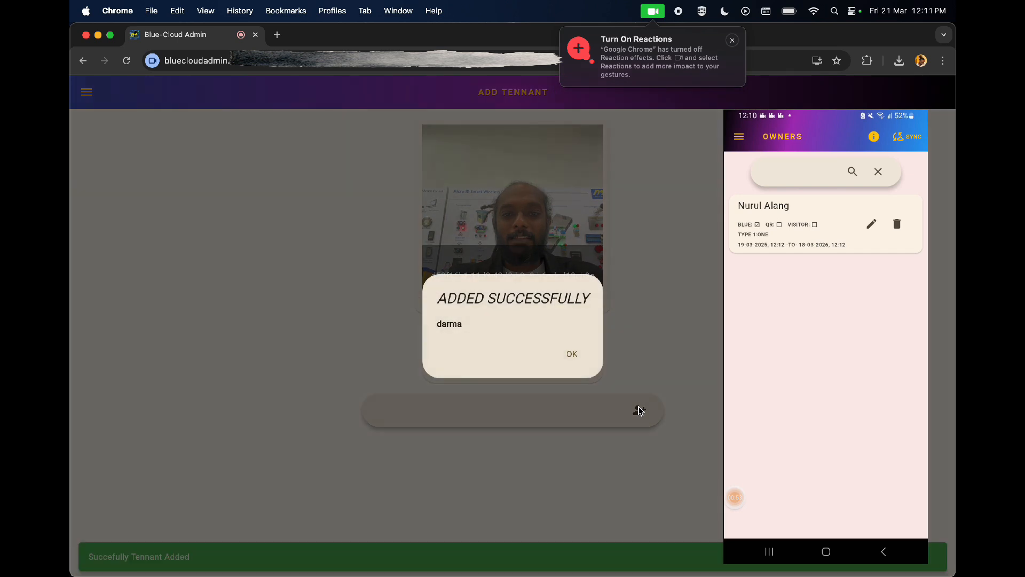
{"action": "left_click", "coordinate": [572, 354]}
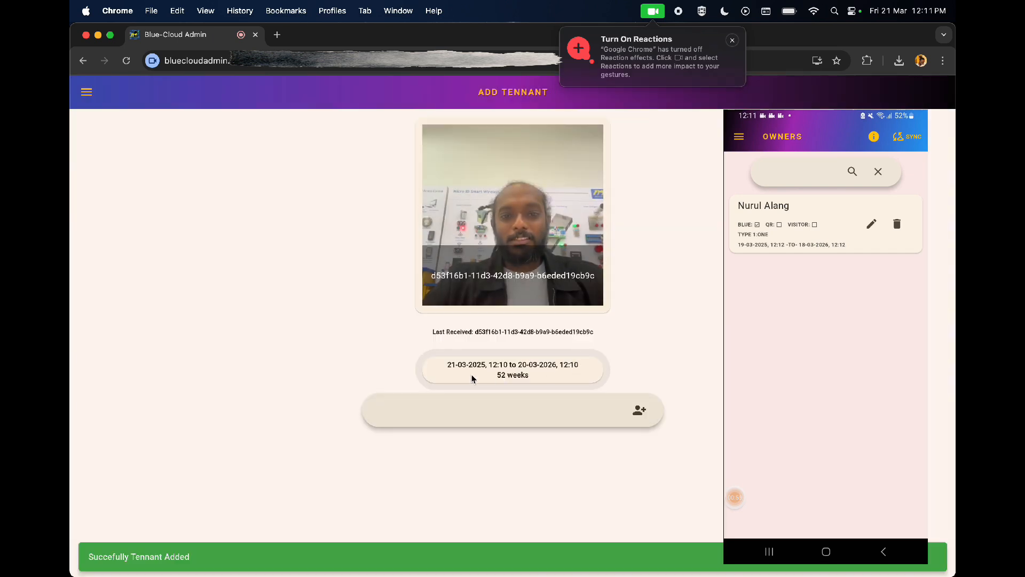
Set the access period for adding tenants to 21-03-2025, 12:15 through 23-03-2025, 12:15.
{"action": "left_click", "coordinate": [503, 376]}
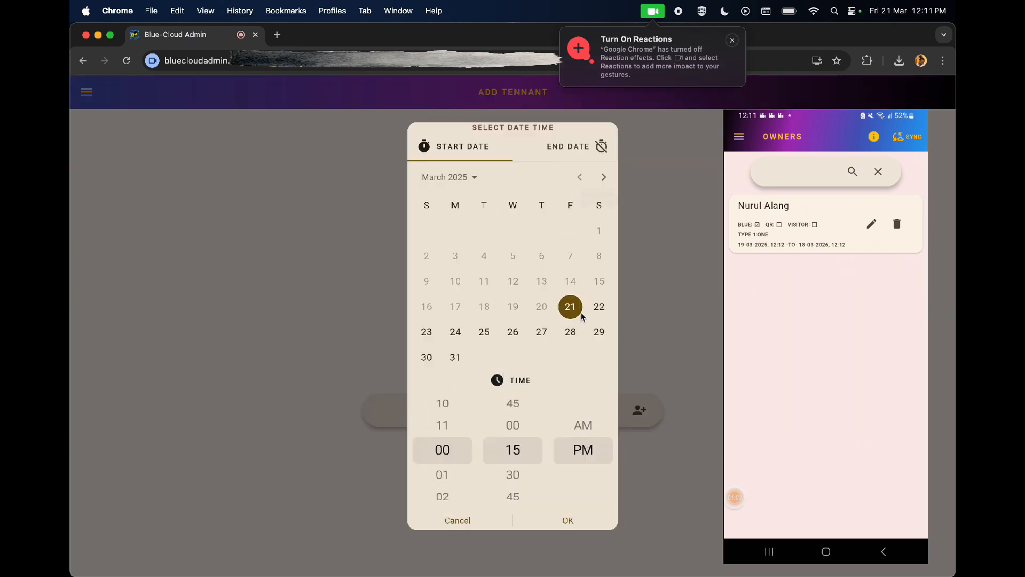
{"action": "left_click", "coordinate": [574, 147]}
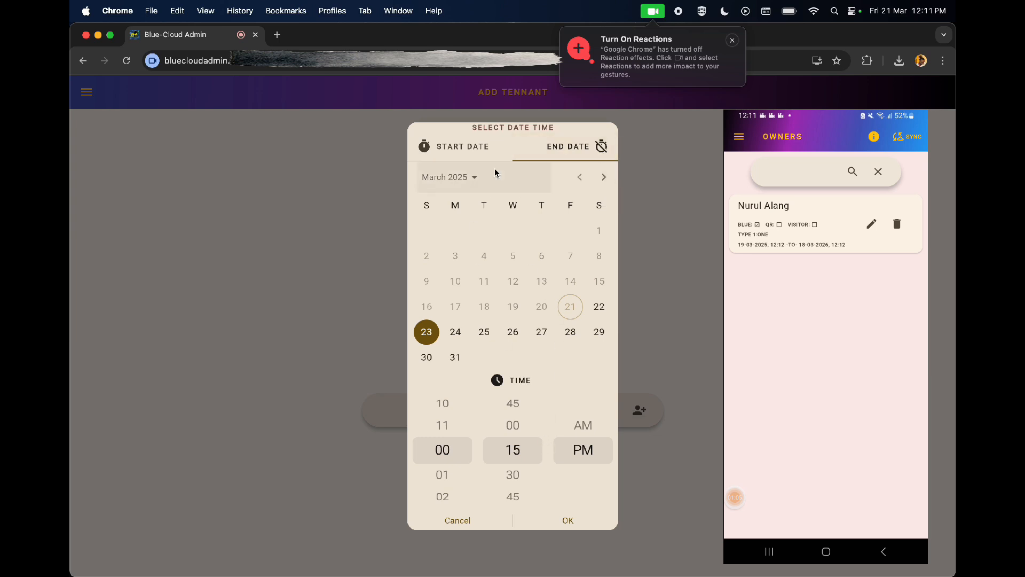
{"action": "left_click", "coordinate": [473, 182]}
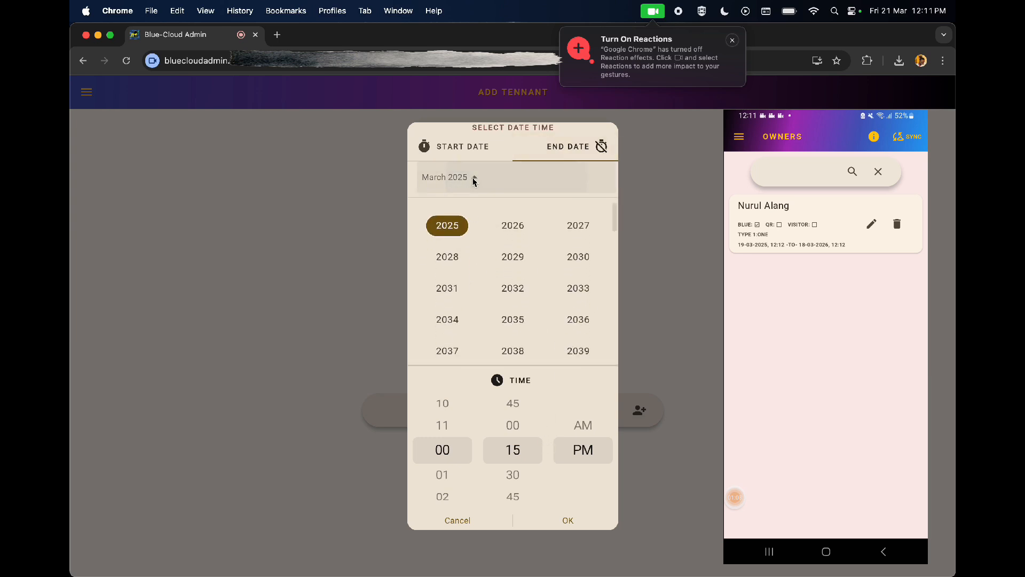
{"action": "left_click", "coordinate": [563, 527]}
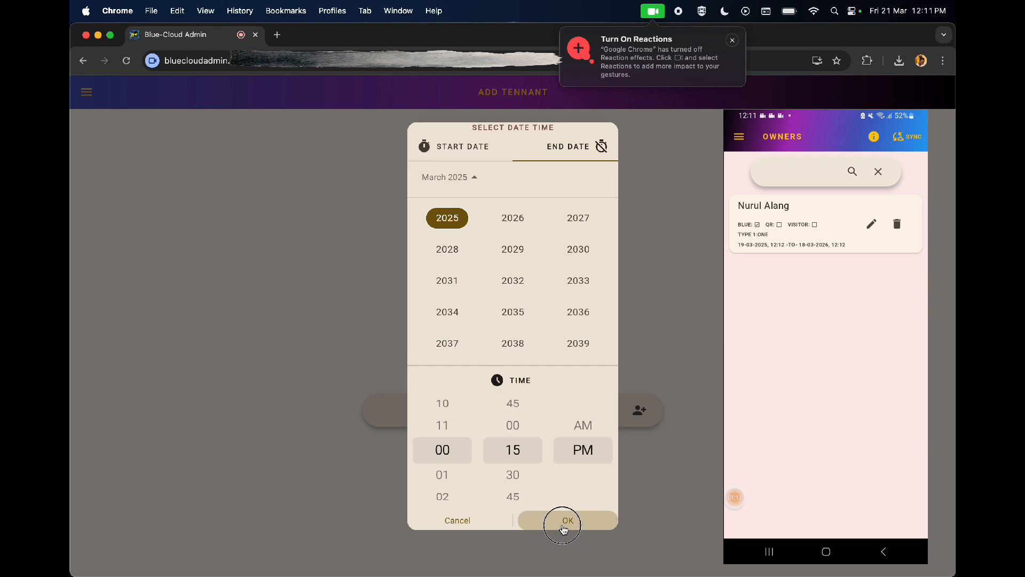
{"action": "left_click", "coordinate": [570, 525]}
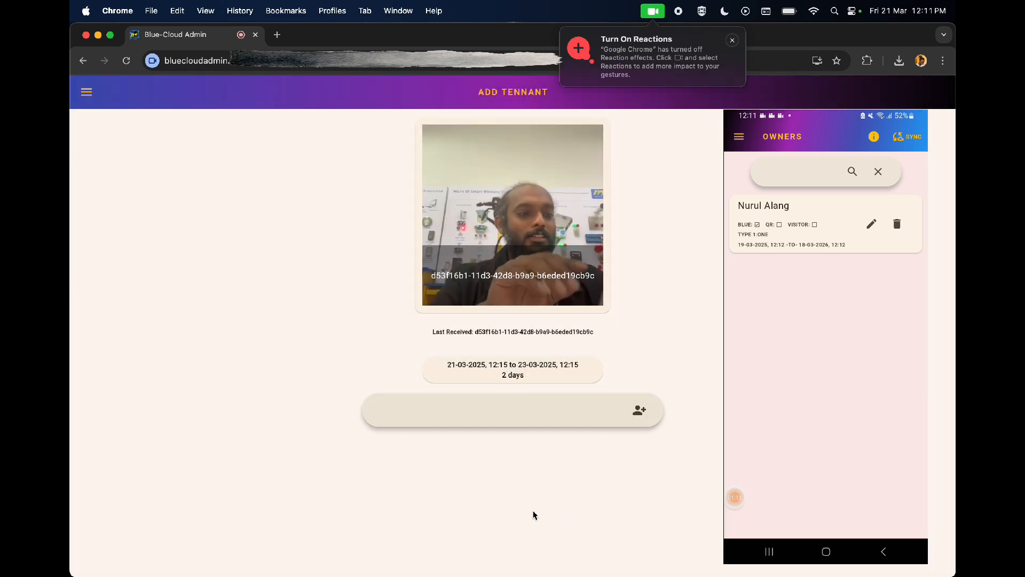
Review the newly added tenant's name, remark, button type and access options from the tenant list without saving changes.
{"action": "left_click", "coordinate": [90, 92]}
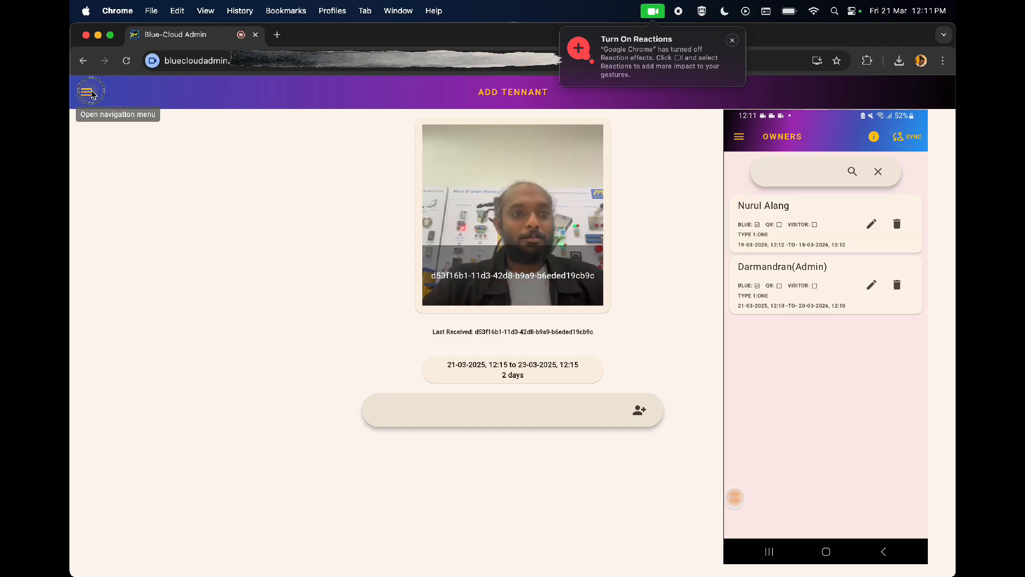
{"action": "left_click", "coordinate": [135, 213]}
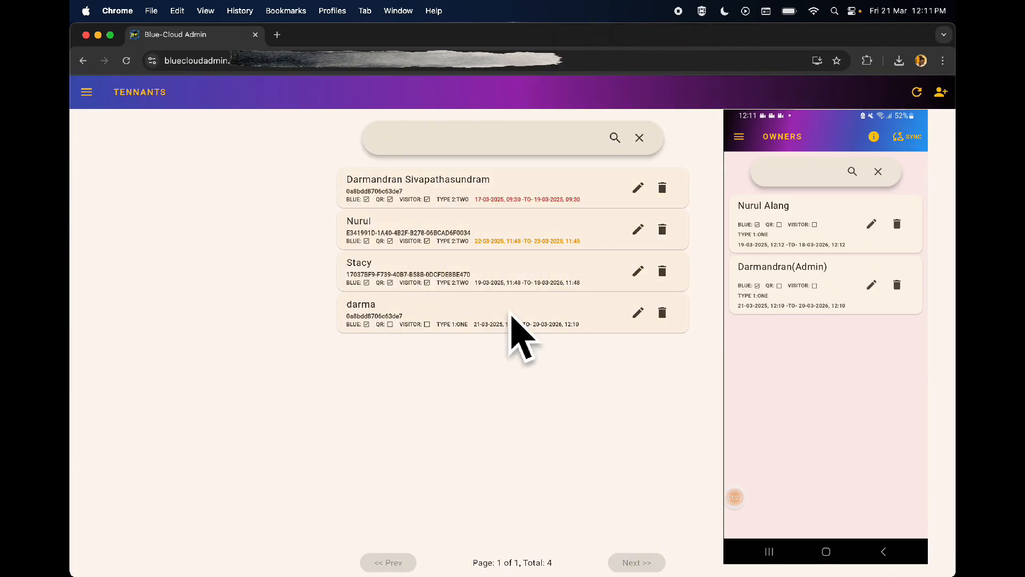
{"action": "left_click", "coordinate": [637, 315]}
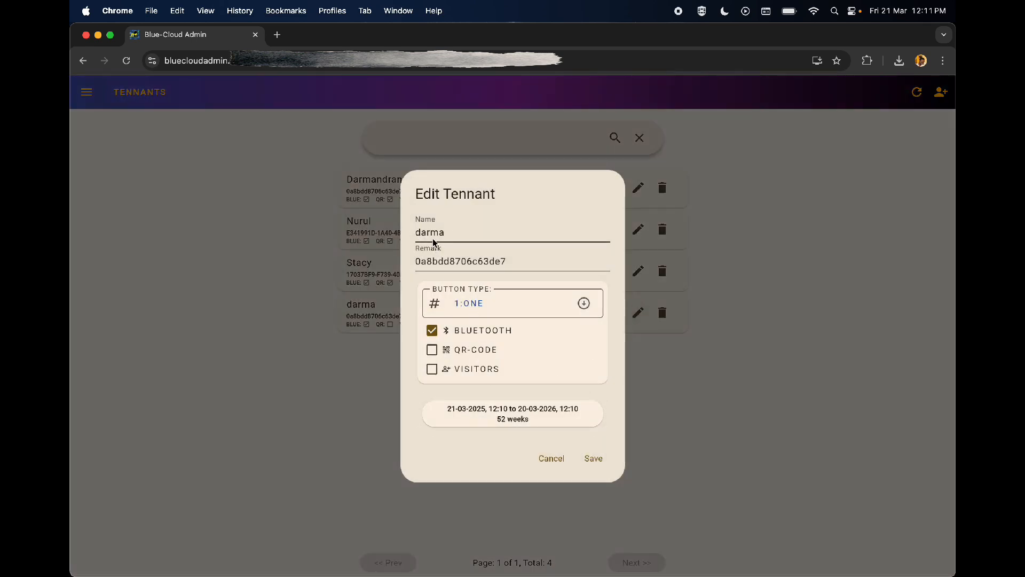
{"action": "left_click", "coordinate": [459, 265]}
{"action": "left_click_drag", "start_coordinate": [514, 268], "coordinate": [405, 273]}
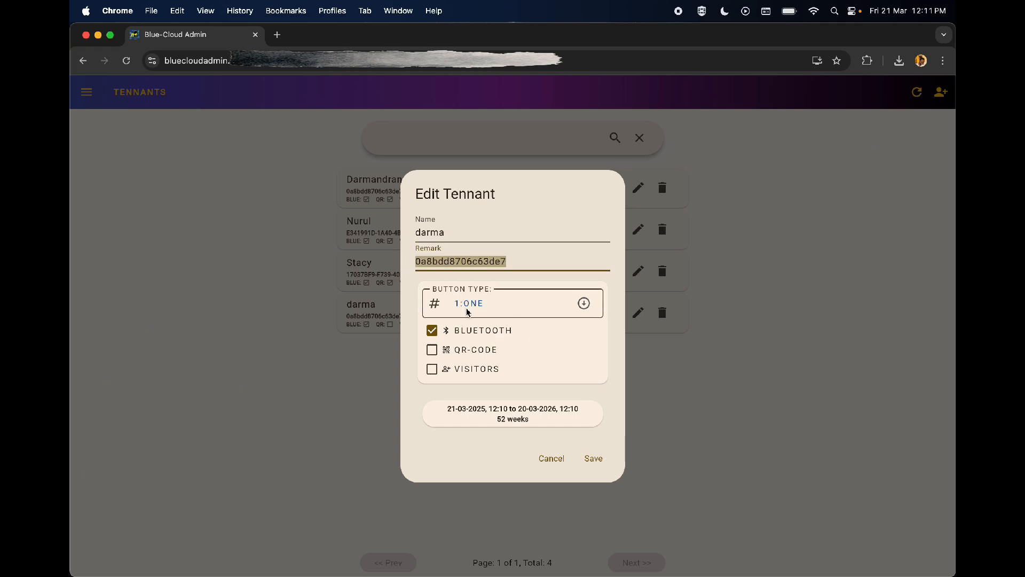
{"action": "left_click", "coordinate": [561, 466]}
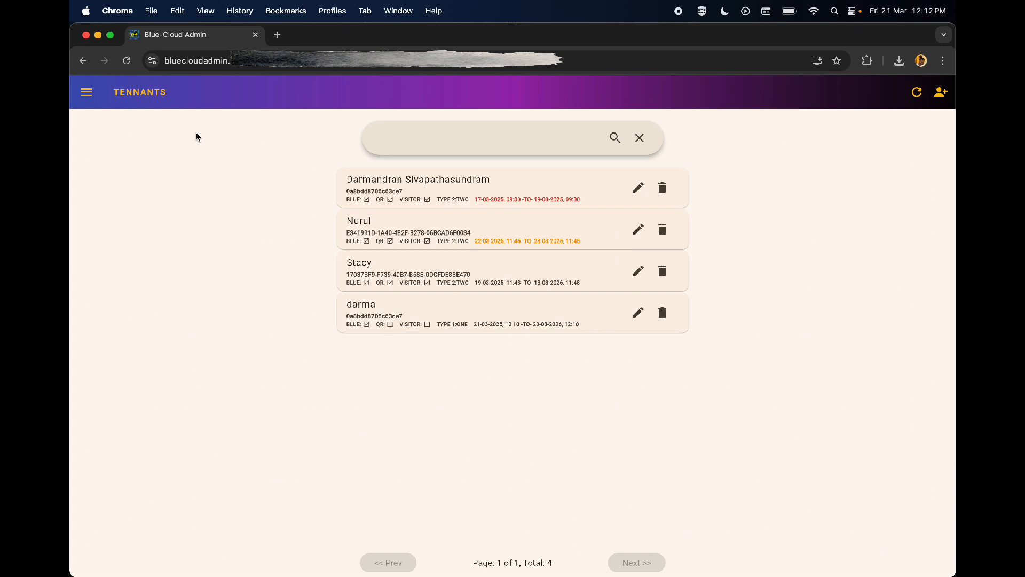
Examine the admin settings: name, available button types, revealed passcode and token.
{"action": "left_click", "coordinate": [88, 92]}
{"action": "left_click", "coordinate": [122, 271]}
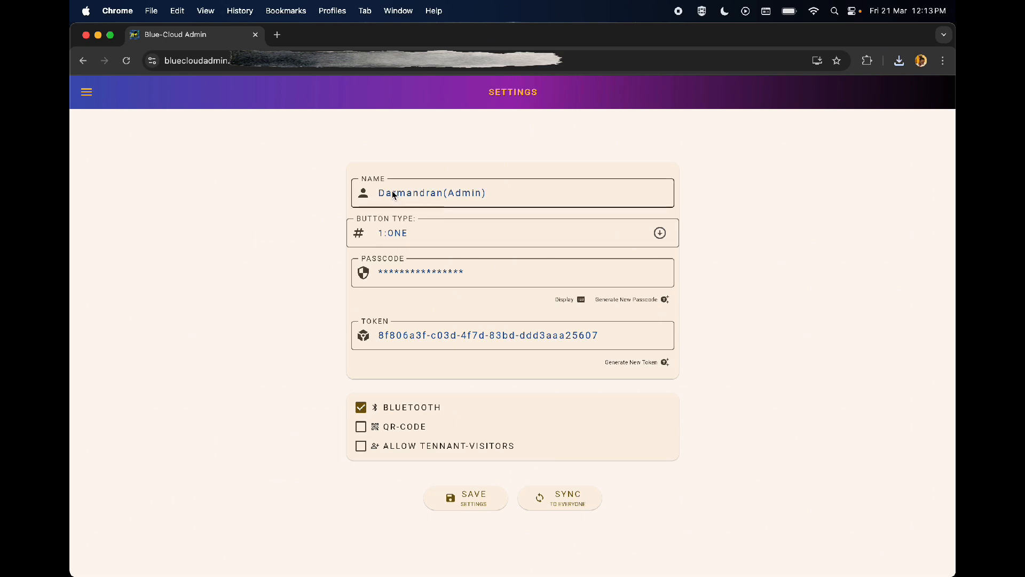
{"action": "left_click", "coordinate": [506, 197]}
{"action": "left_click", "coordinate": [428, 230]}
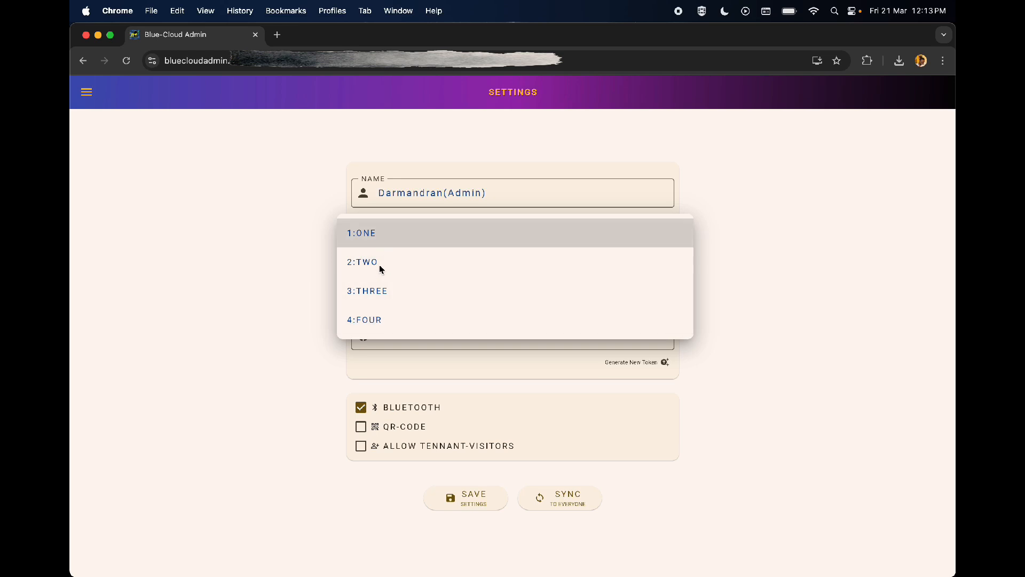
{"action": "left_click", "coordinate": [260, 288]}
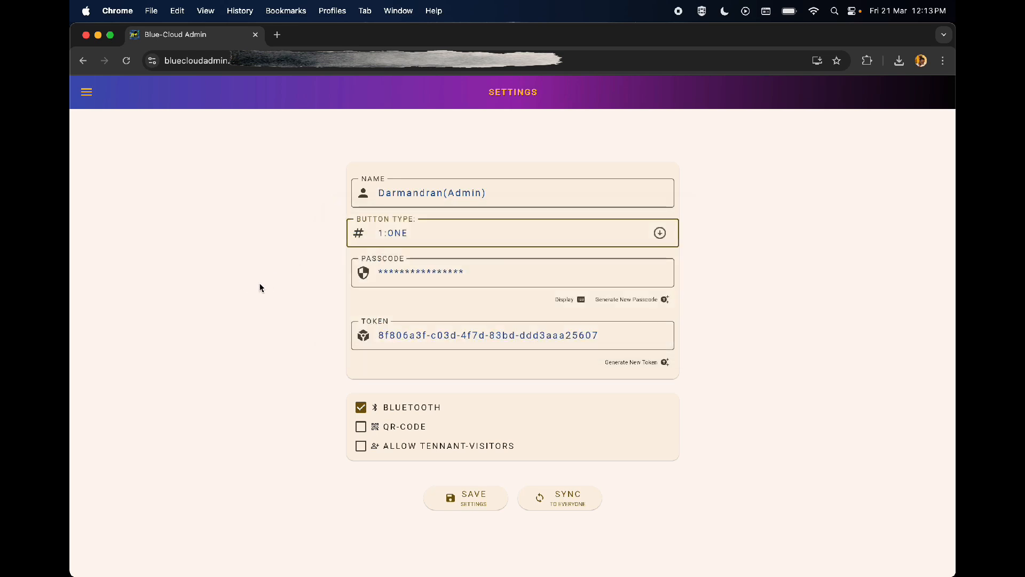
{"action": "left_click", "coordinate": [557, 304]}
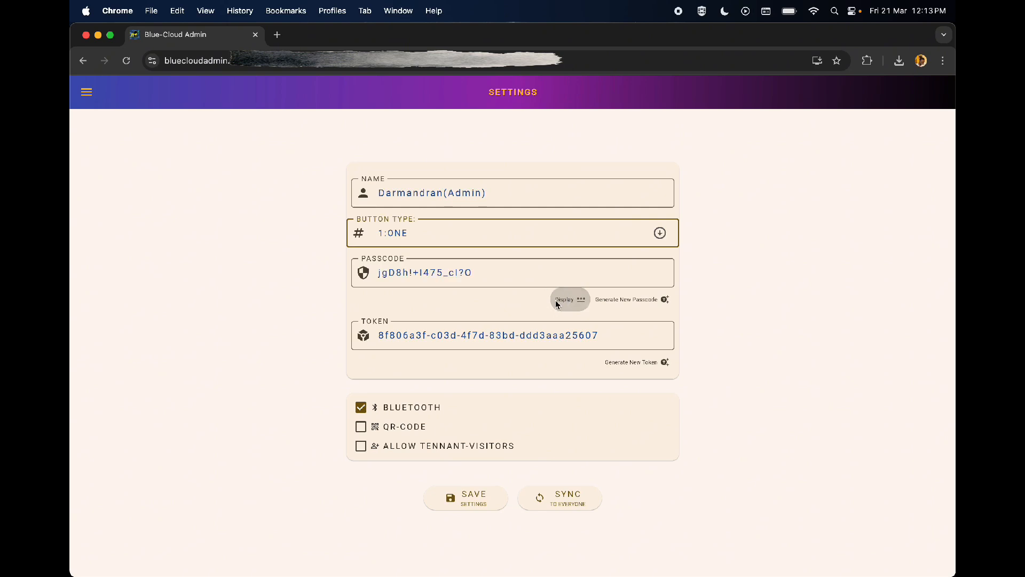
{"action": "left_click", "coordinate": [382, 273]}
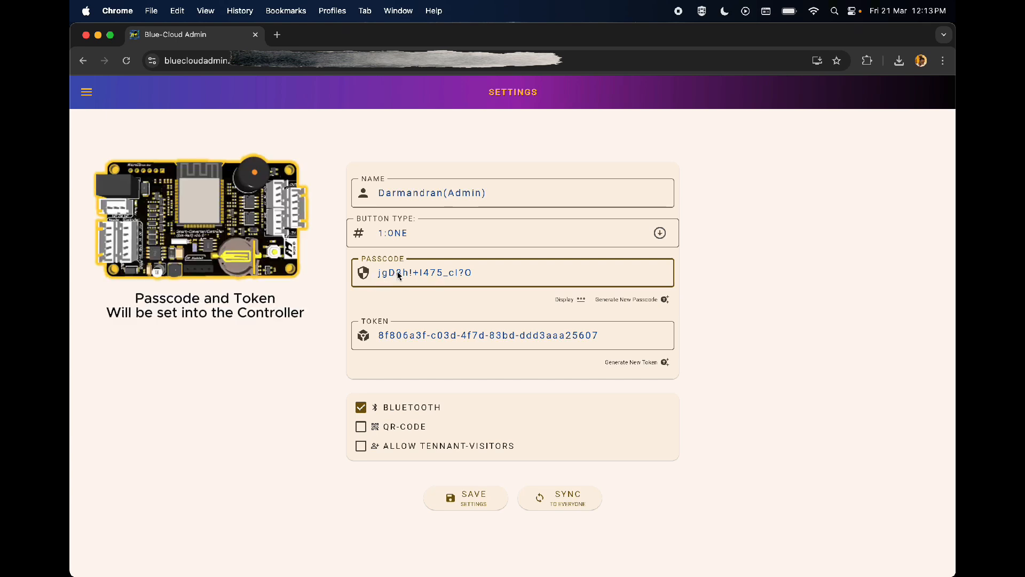
{"action": "left_click", "coordinate": [472, 344]}
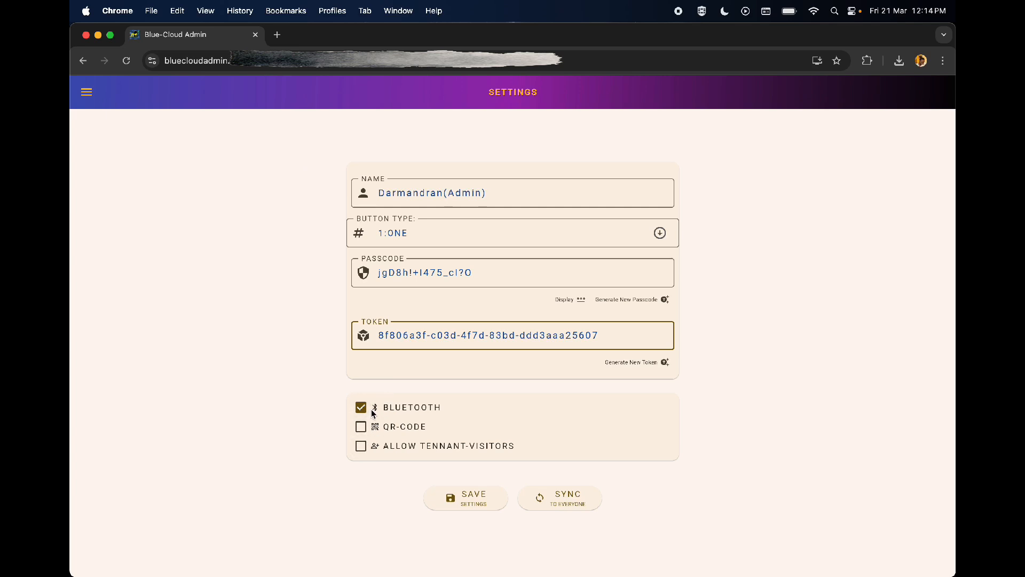
Enable the QR-Code option in the settings, and switch Allow Tennant-Visitors on and back off.
{"action": "left_click", "coordinate": [361, 427]}
{"action": "left_click", "coordinate": [361, 445]}
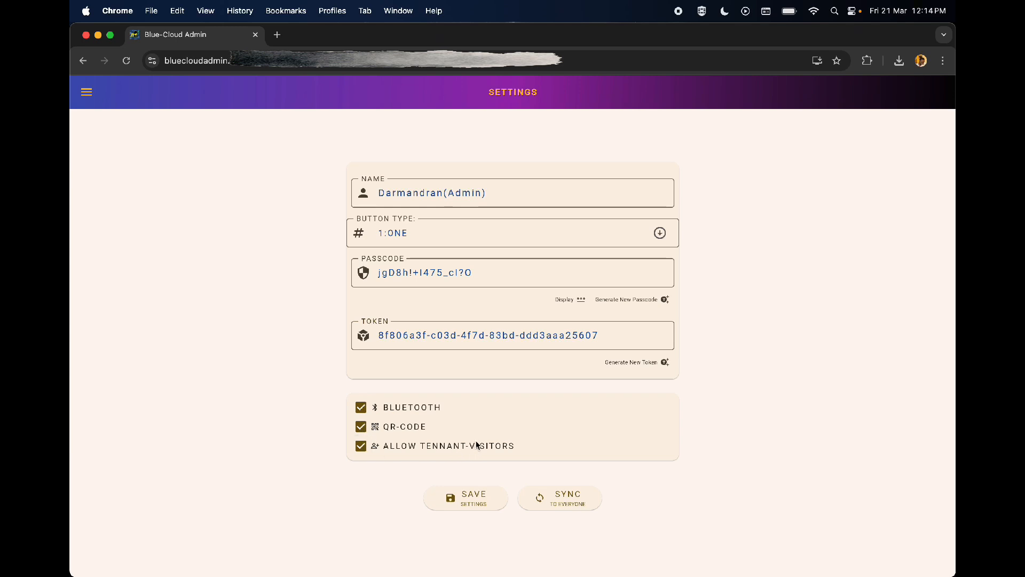
{"action": "left_click", "coordinate": [362, 446]}
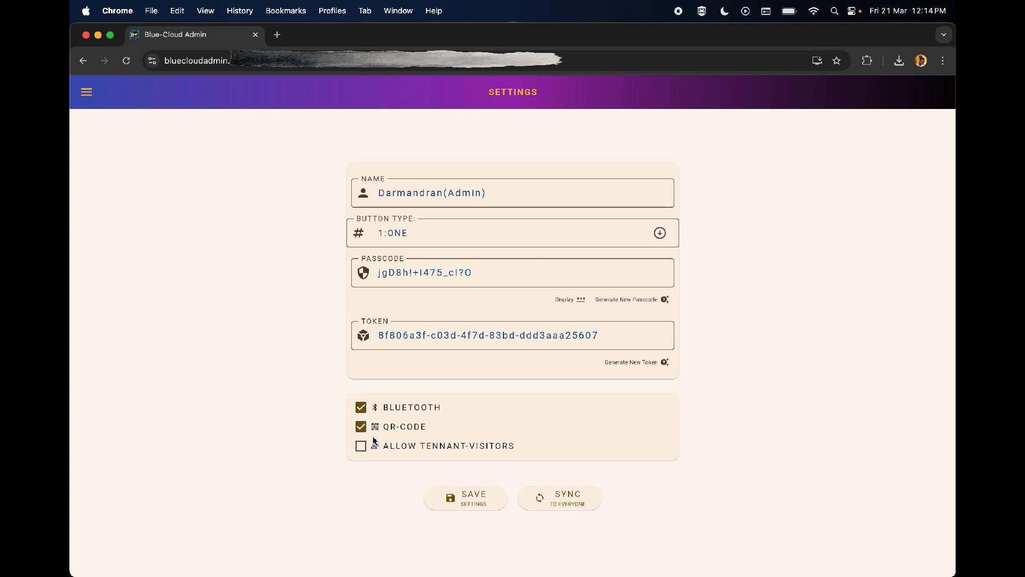
Inspect the third tenant's access options from the tenant list and close the details without saving.
{"action": "left_click", "coordinate": [87, 92]}
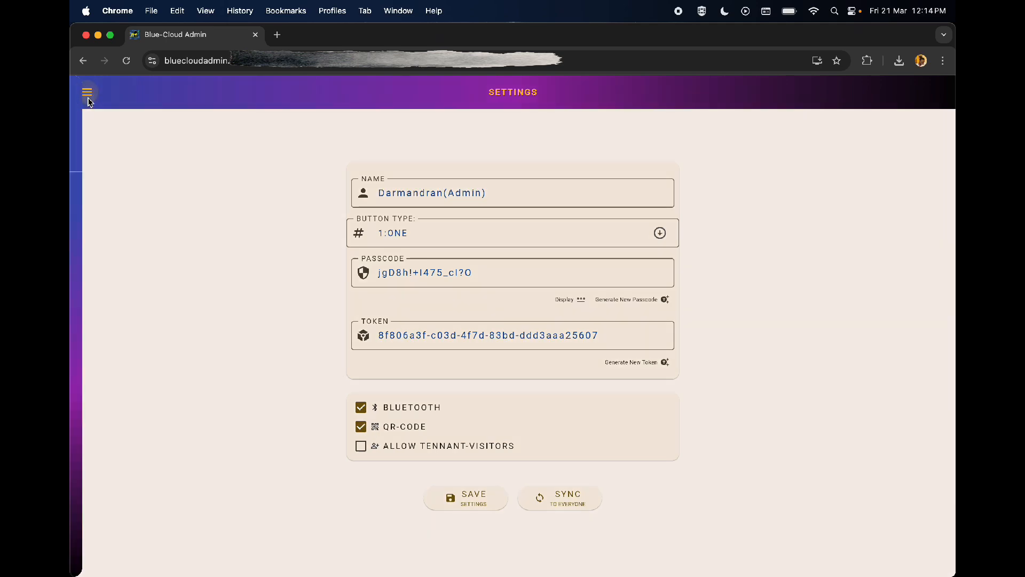
{"action": "left_click", "coordinate": [153, 206]}
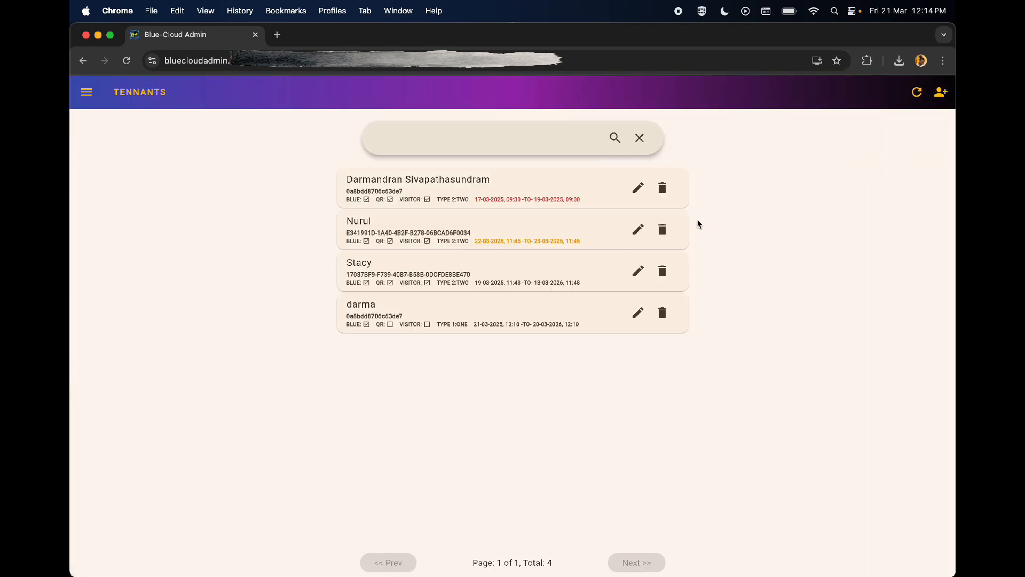
{"action": "left_click", "coordinate": [639, 271]}
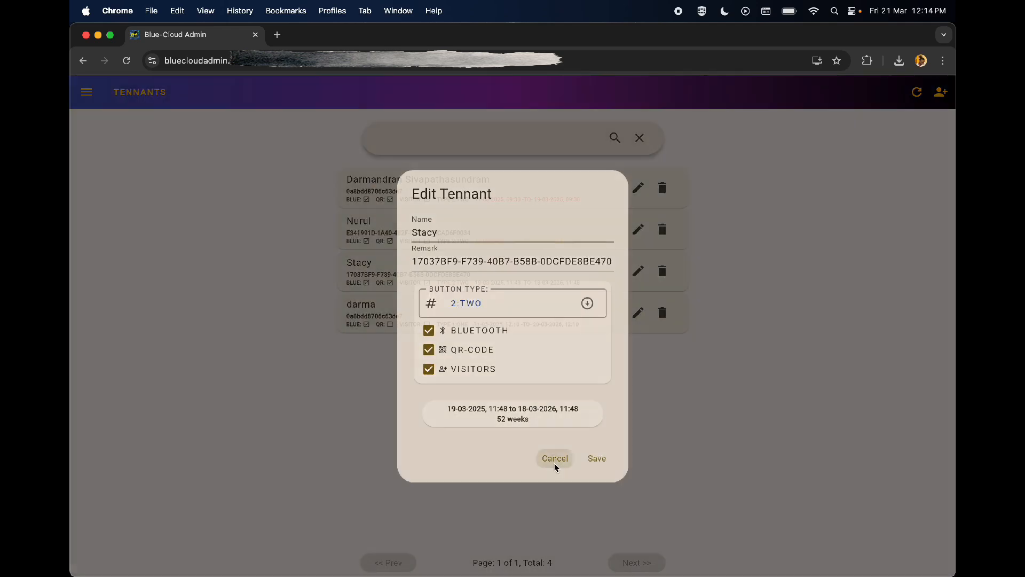
{"action": "left_click", "coordinate": [556, 459]}
Recheck the default access options in the admin settings and return to the tenant list.
{"action": "left_click", "coordinate": [84, 93]}
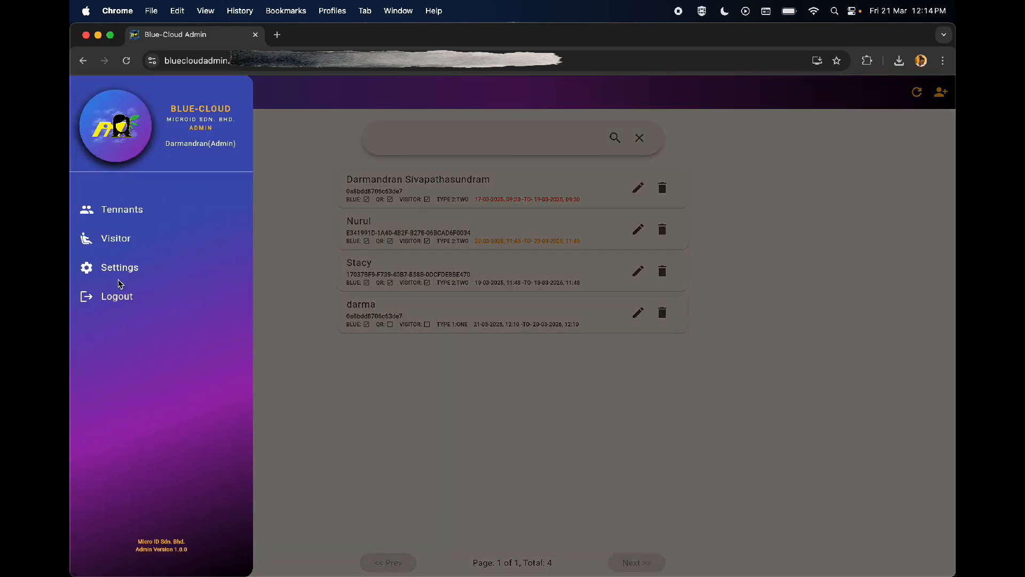
{"action": "left_click", "coordinate": [136, 274]}
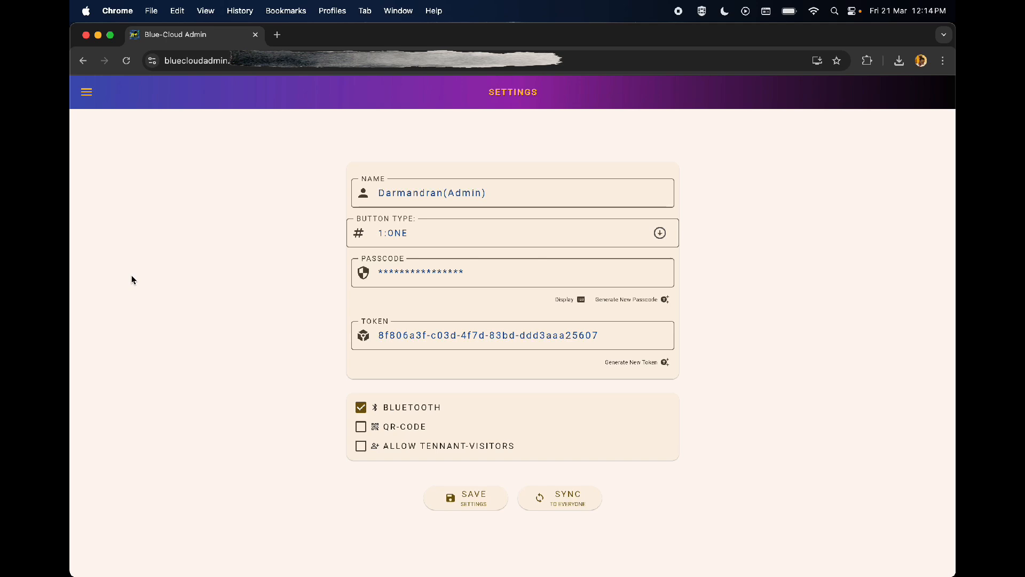
{"action": "left_click", "coordinate": [87, 92]}
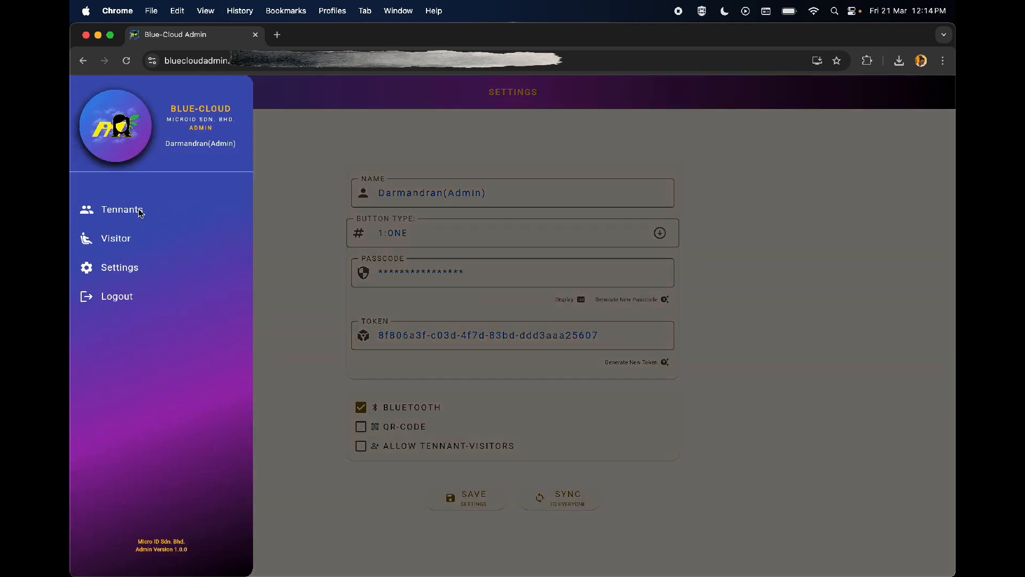
{"action": "left_click", "coordinate": [138, 211]}
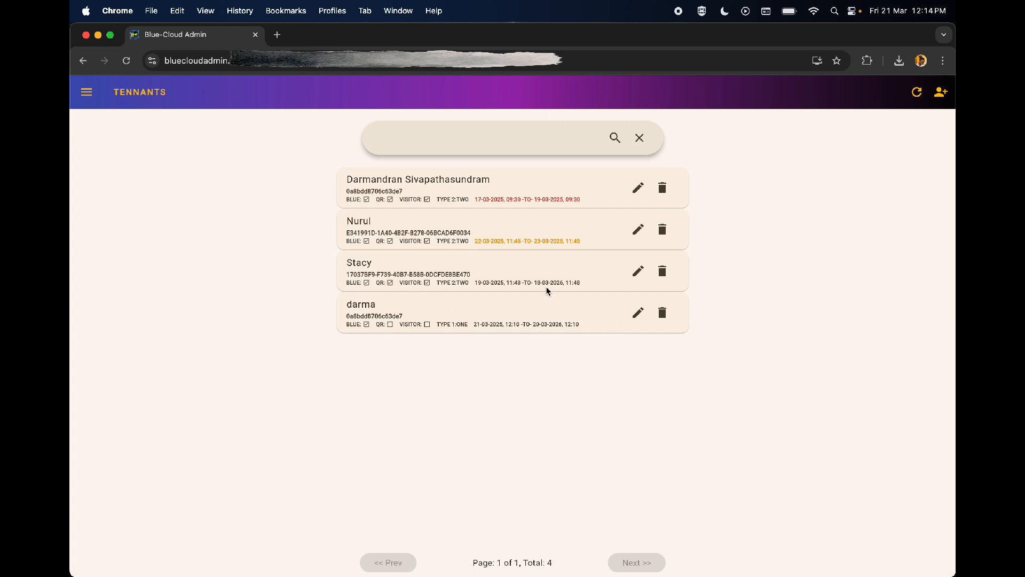
Examine the button type choices in the newly added tenant's details, keeping the current selection.
{"action": "left_click", "coordinate": [638, 311]}
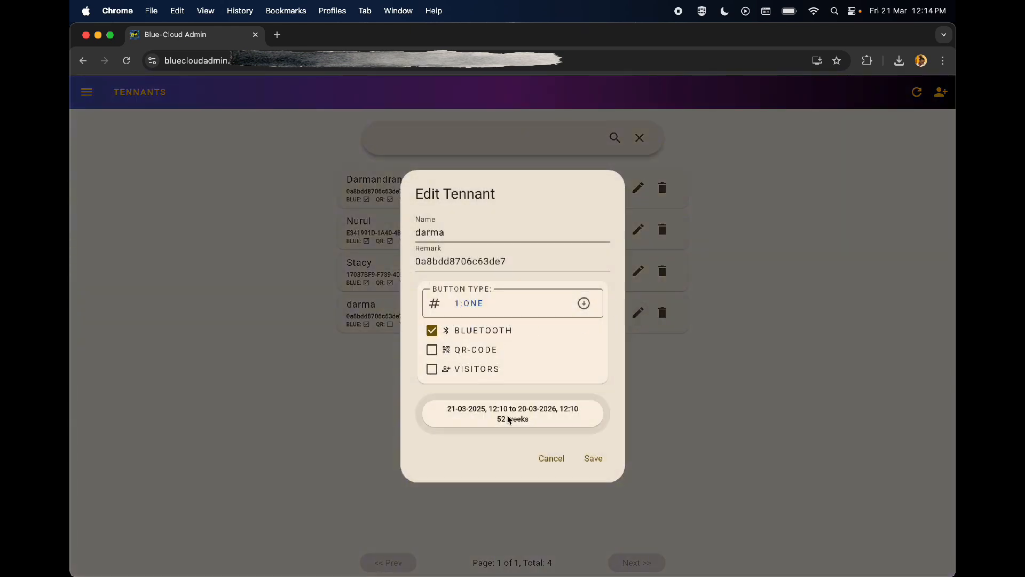
{"action": "left_click", "coordinate": [580, 310]}
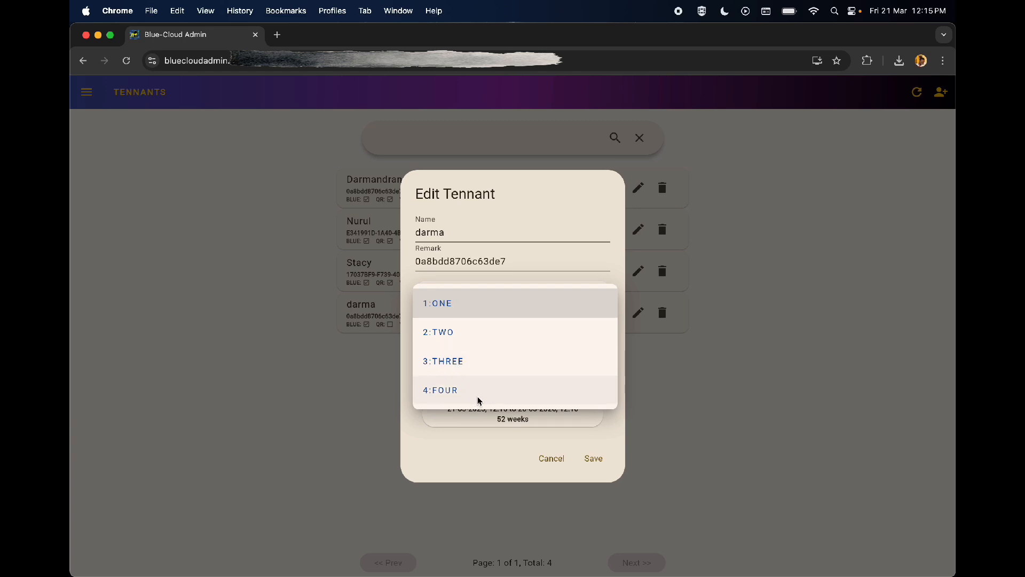
{"action": "left_click", "coordinate": [495, 459]}
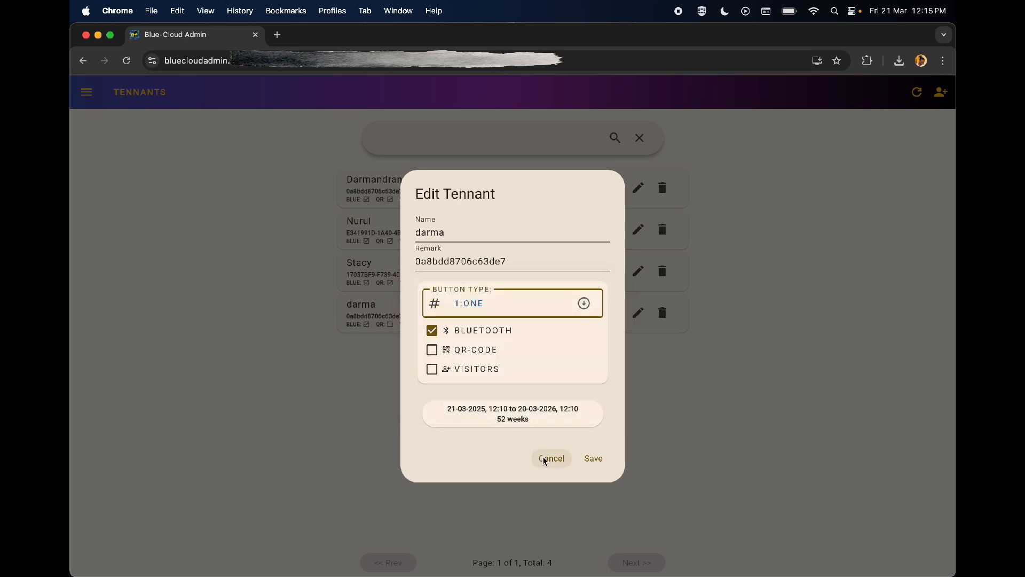
Save the newly added tenant's details and go to the Dynamic QR page.
{"action": "left_click", "coordinate": [602, 464]}
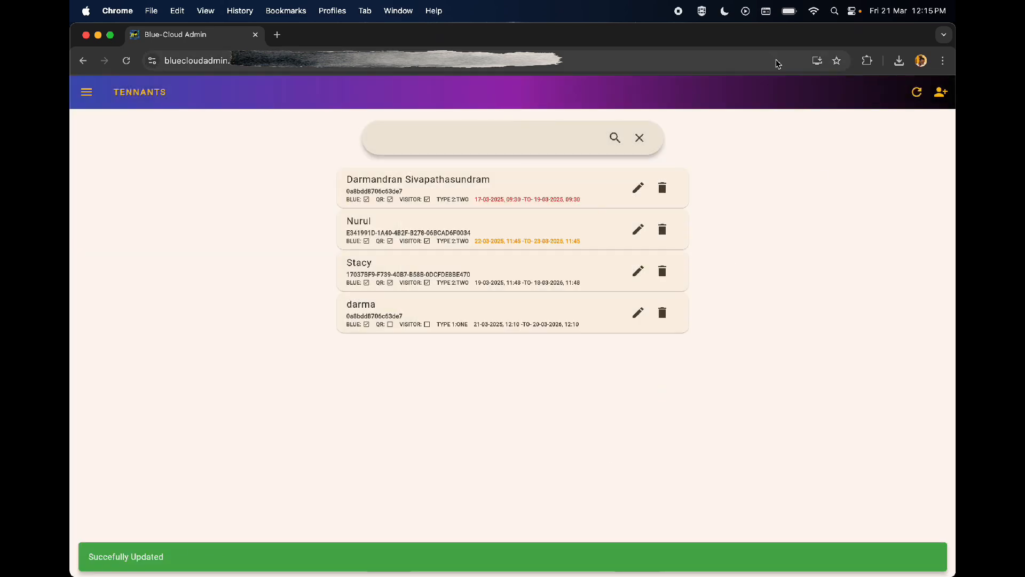
{"action": "left_click", "coordinate": [87, 92]}
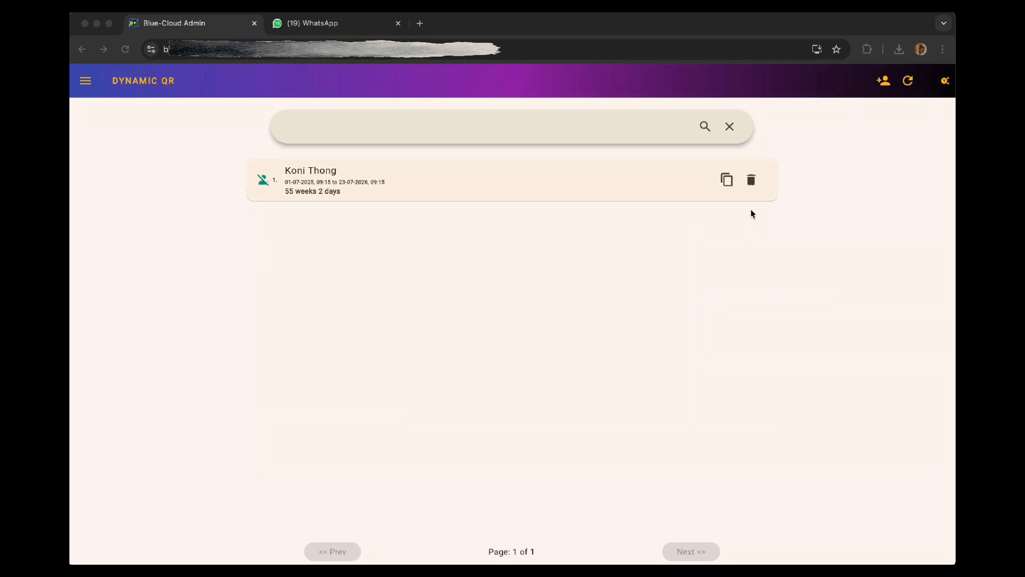
Refresh the Dynamic QR list and start a new visitor entry with the visitor's name filled in.
{"action": "left_click", "coordinate": [911, 85]}
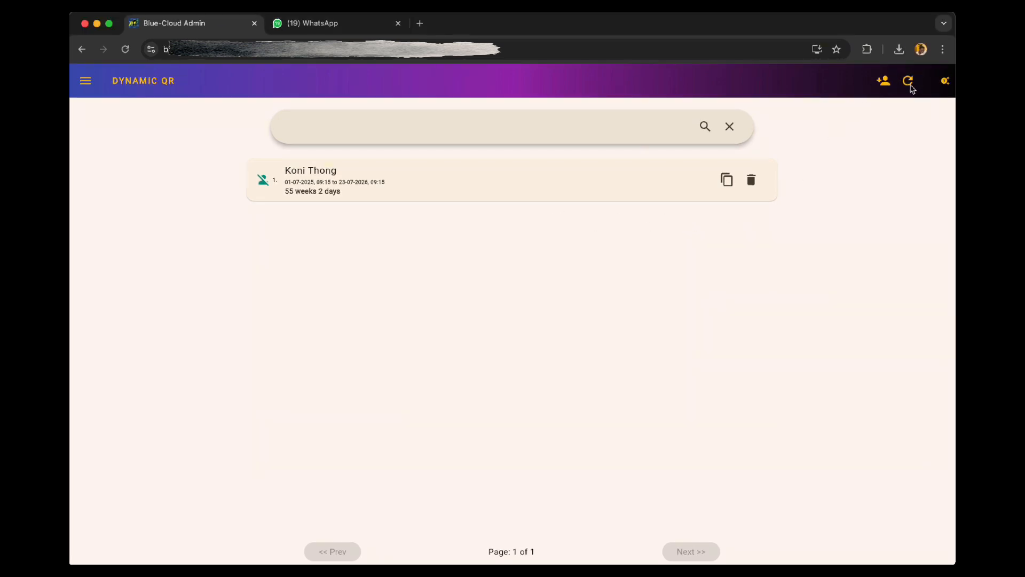
{"action": "left_click", "coordinate": [909, 83]}
{"action": "left_click", "coordinate": [883, 83]}
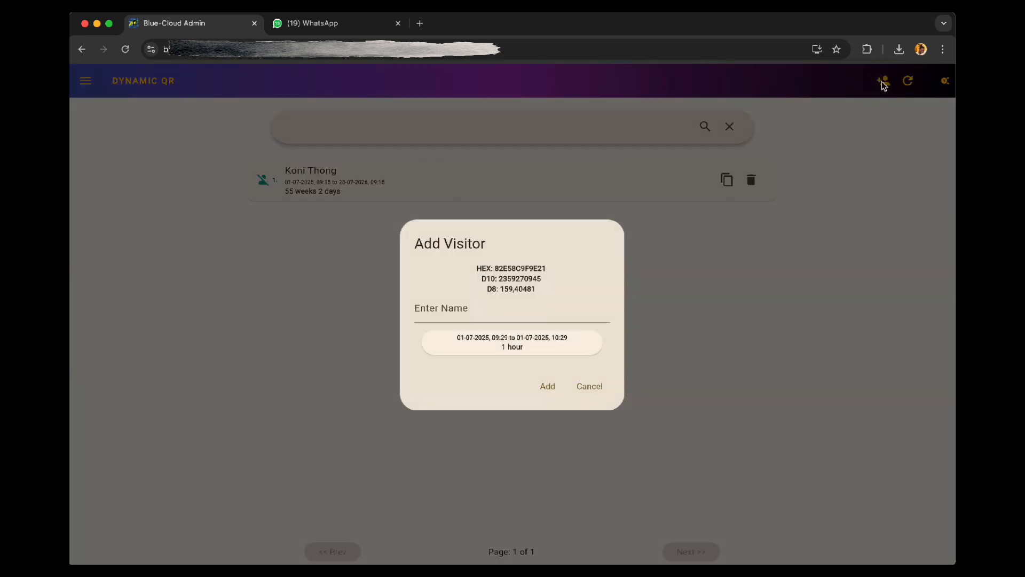
{"action": "left_click", "coordinate": [464, 313]}
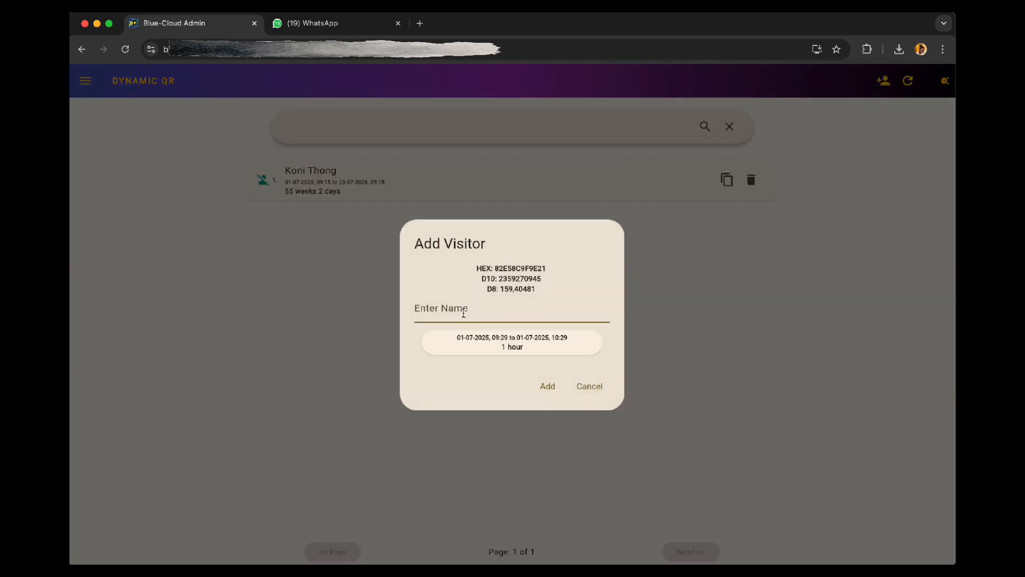
{"action": "type", "text": "Nurul"}
Set the visitor's access period to end on 3 July 2025 at 10:00 AM, and add the visitor.
{"action": "left_click", "coordinate": [493, 345]}
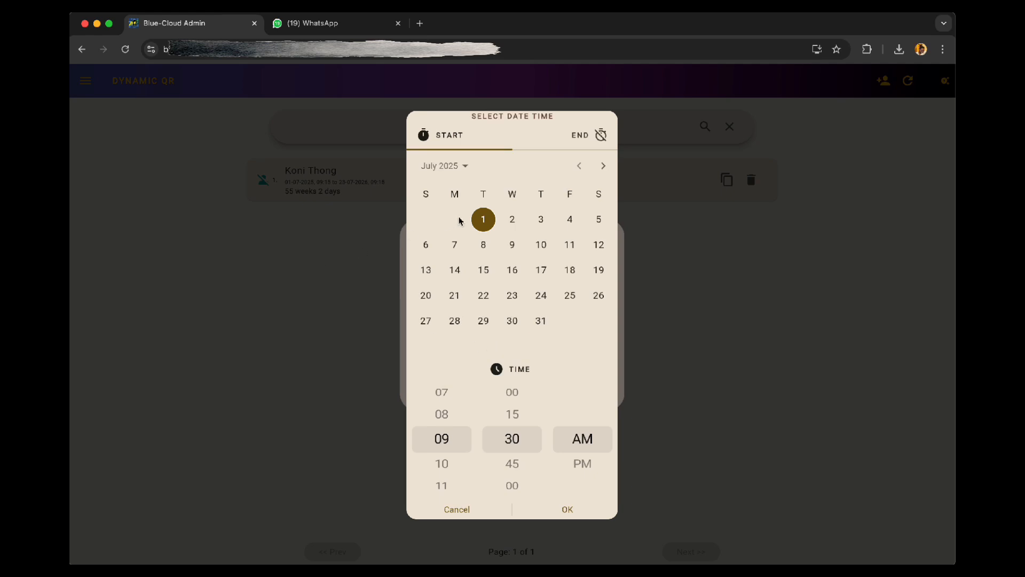
{"action": "left_click", "coordinate": [590, 136]}
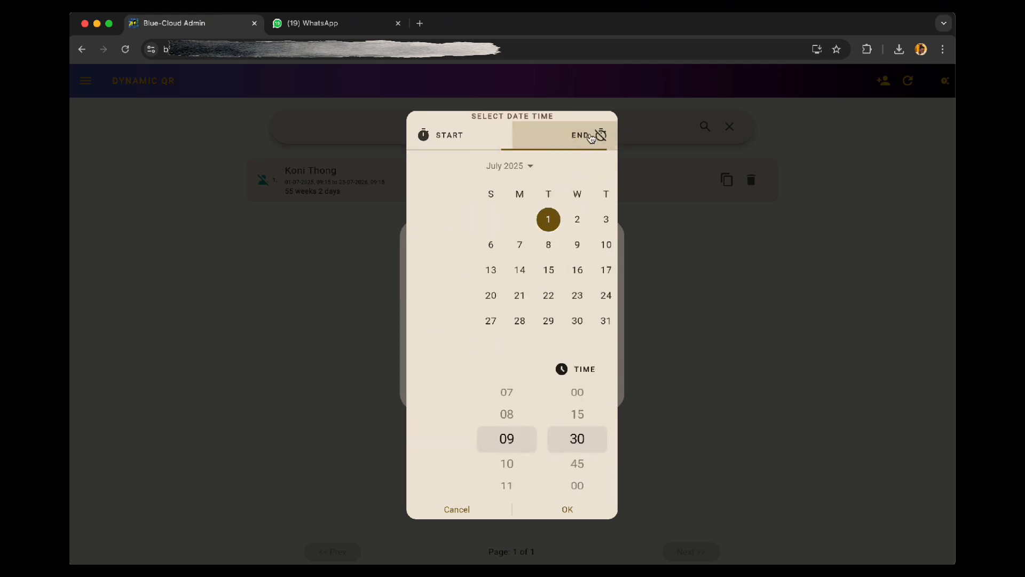
{"action": "left_click", "coordinate": [546, 221]}
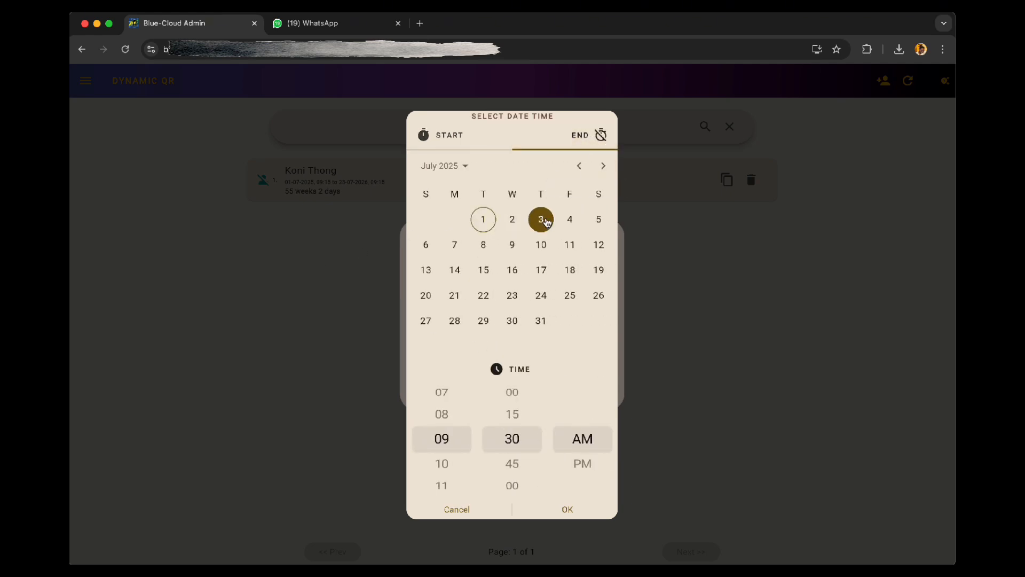
{"action": "left_click_drag", "start_coordinate": [510, 446], "coordinate": [517, 389]}
{"action": "left_click_drag", "start_coordinate": [438, 454], "coordinate": [442, 426]}
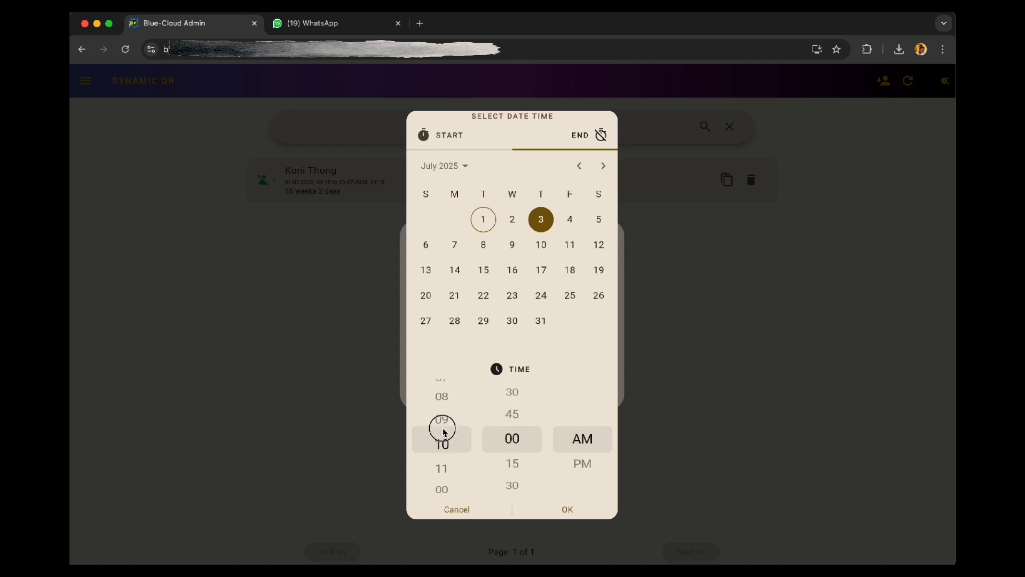
{"action": "left_click", "coordinate": [567, 508]}
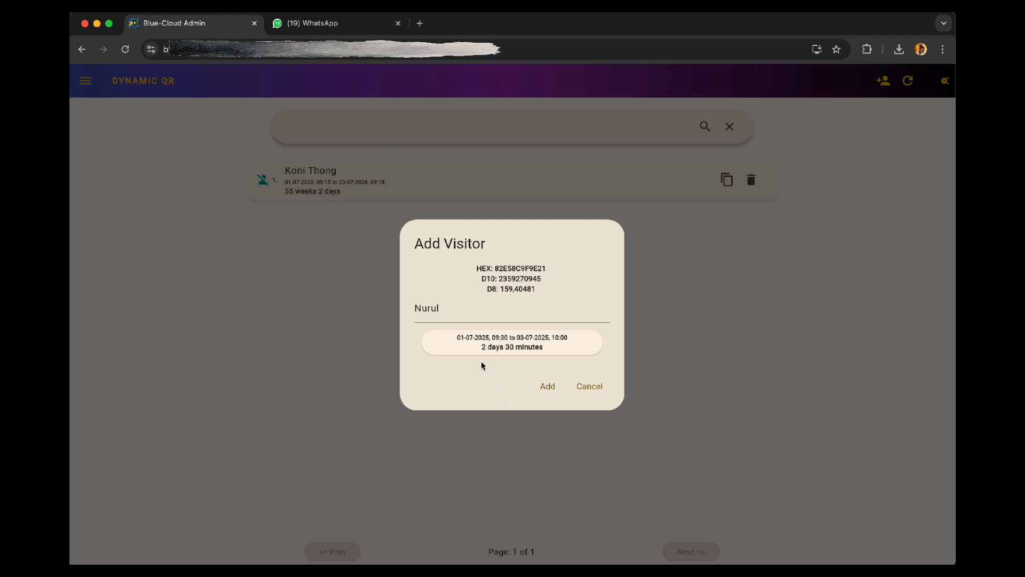
{"action": "left_click", "coordinate": [548, 387]}
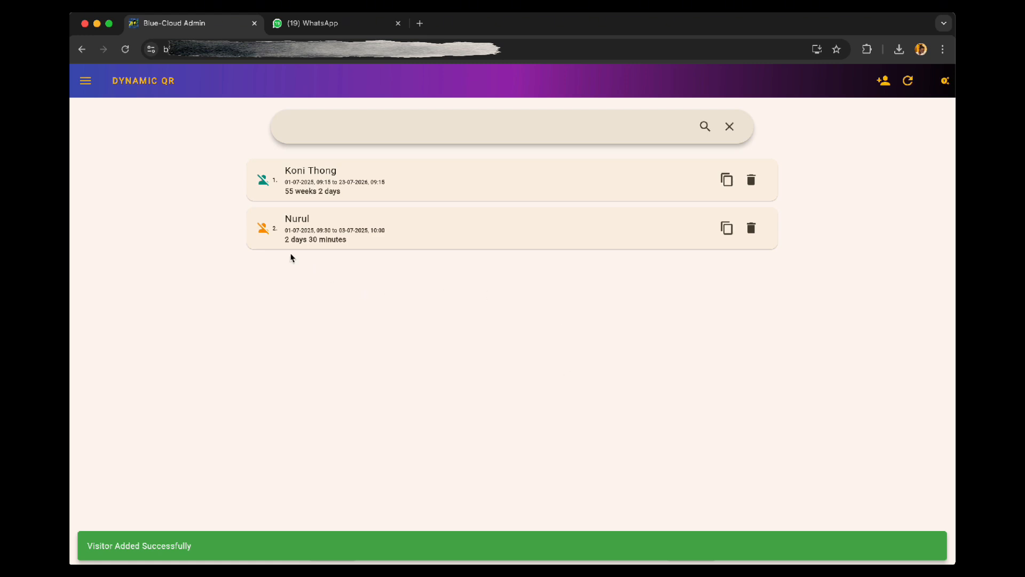
Copy the new visitor's link, send it in the visitor's WhatsApp chat, and return to Blue-Cloud Admin.
{"action": "left_click", "coordinate": [727, 230]}
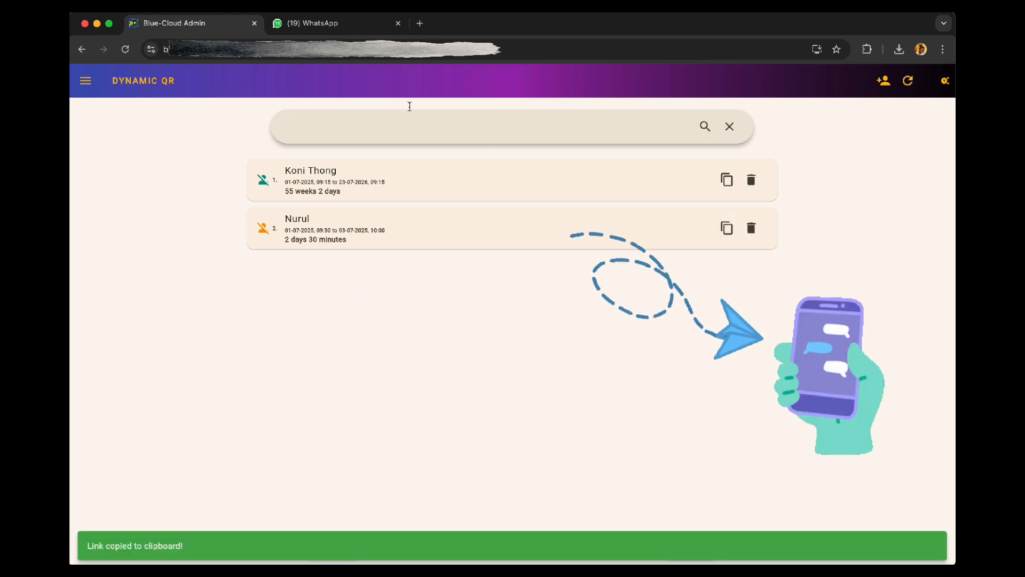
{"action": "left_click", "coordinate": [308, 24]}
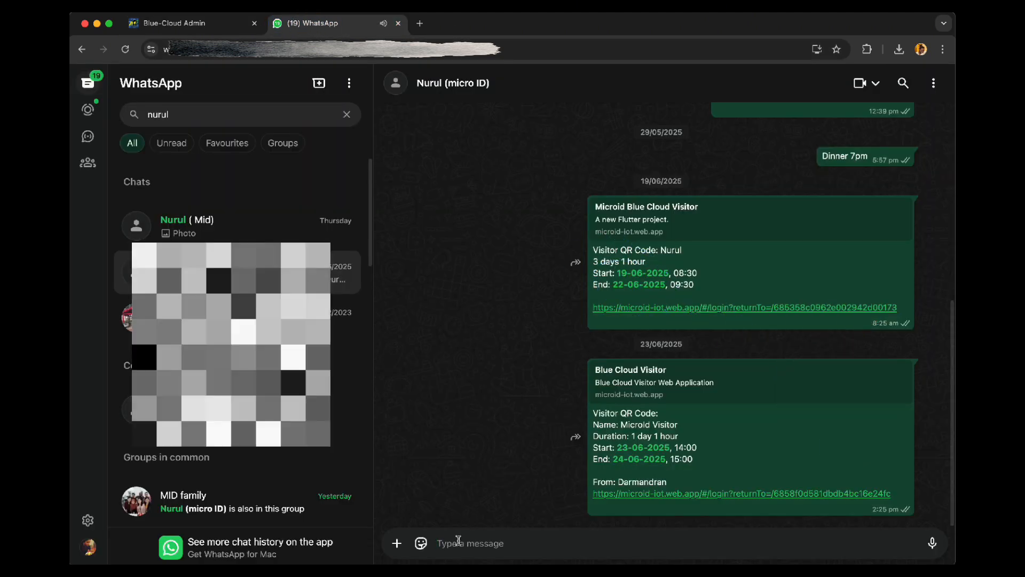
{"action": "key", "text": "super+v"}
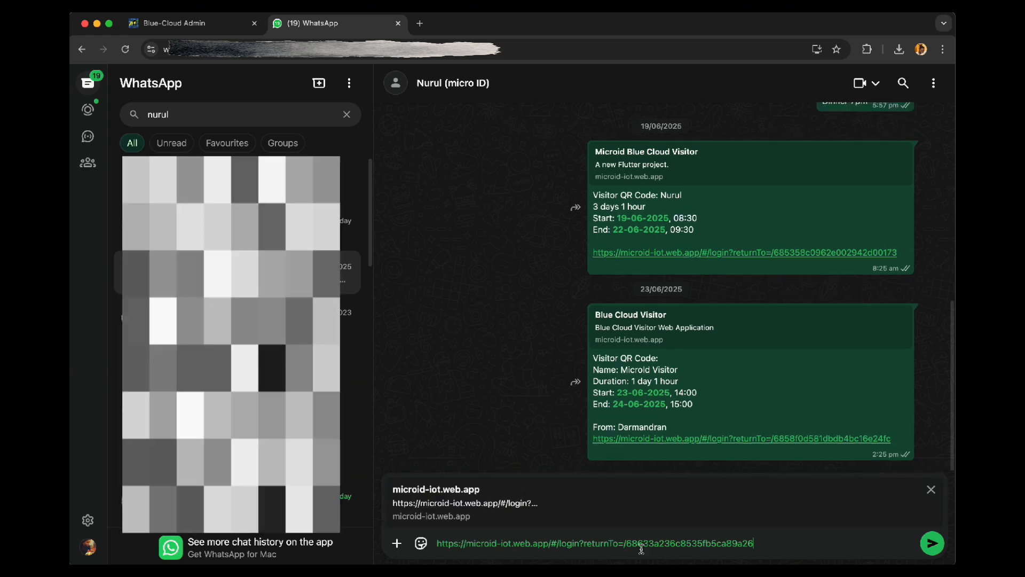
{"action": "left_click", "coordinate": [930, 546]}
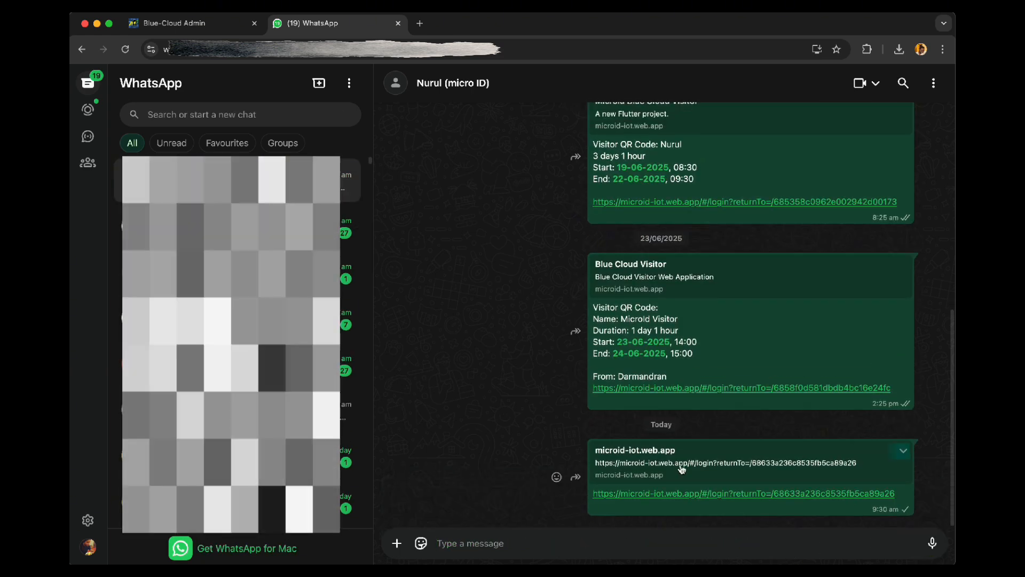
{"action": "left_click", "coordinate": [206, 22]}
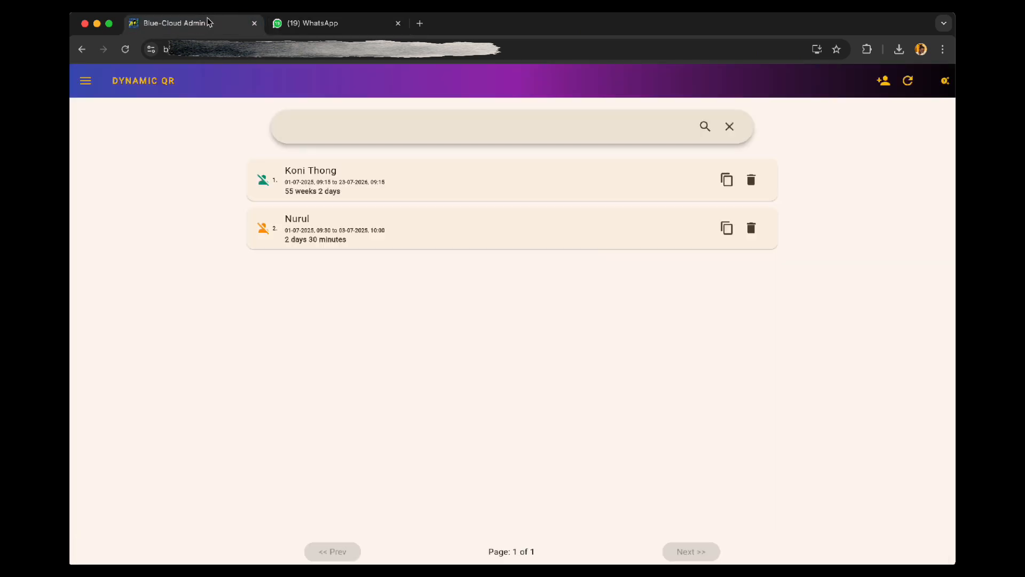